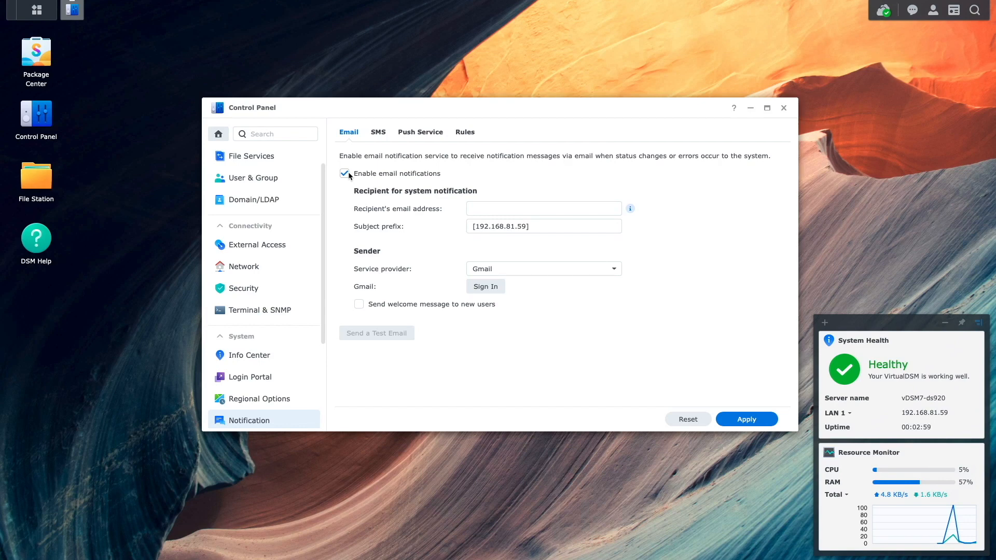
# Enter the recipient's e-mail address, set the subject prefix to [vDSM7-ds920], and keep Gmail as provider.
pyautogui.click(519, 209)
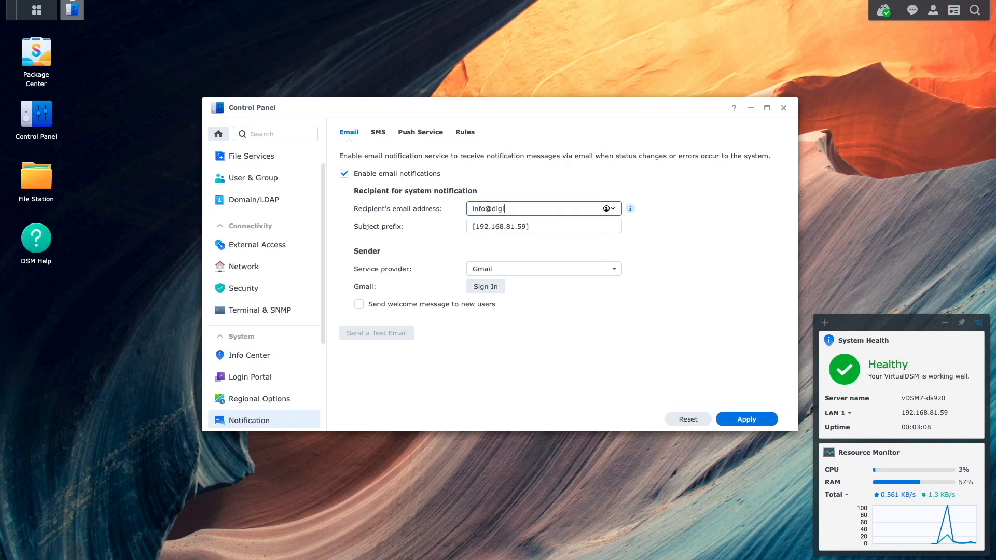
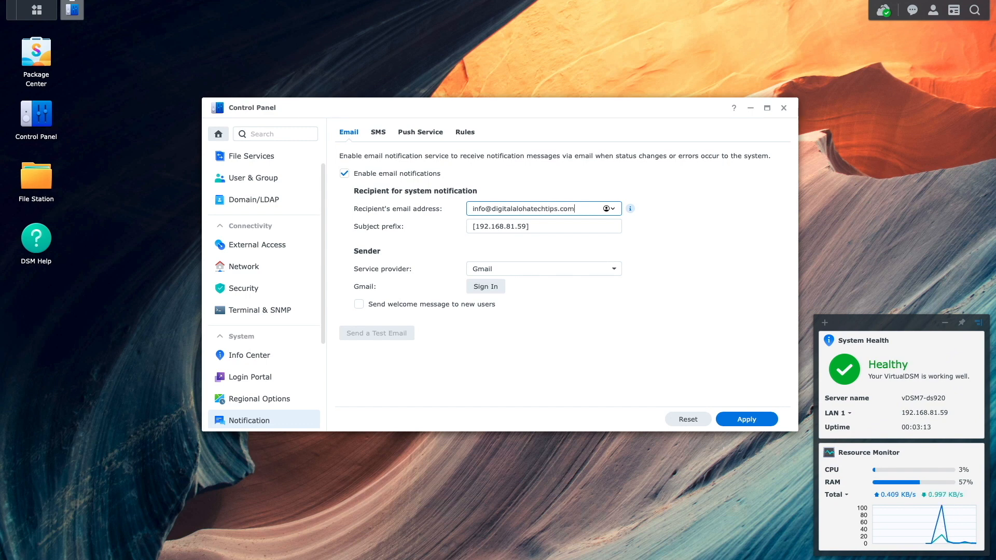
pyautogui.moveTo(630, 209)
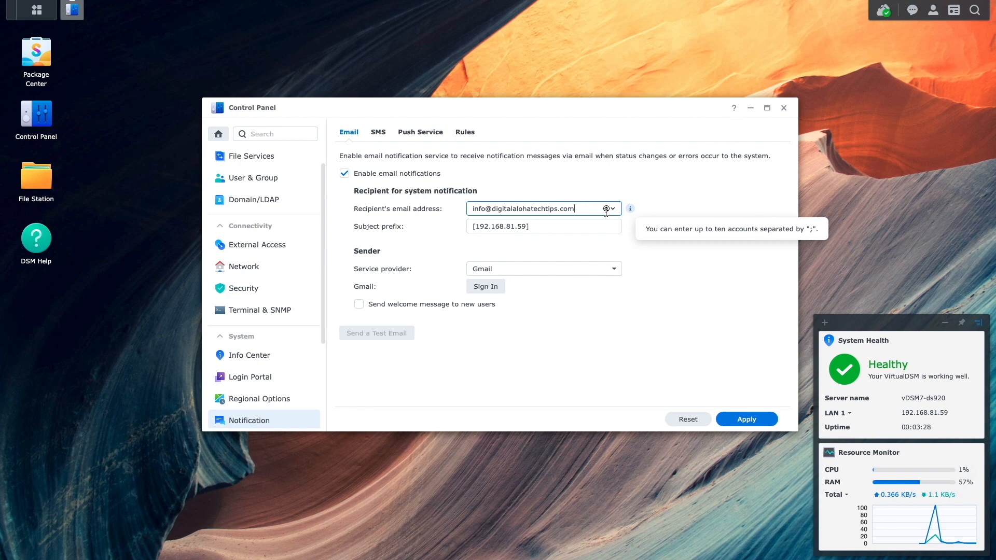
pyautogui.click(526, 228)
pyautogui.press('BackSpace')
pyautogui.press('BackSpace')
pyautogui.press('BackSpace')
pyautogui.press('BackSpace')
pyautogui.press('BackSpace')
pyautogui.press('BackSpace')
pyautogui.press('BackSpace')
pyautogui.press('BackSpace')
pyautogui.press('BackSpace')
pyautogui.press('BackSpace')
pyautogui.press('BackSpace')
pyautogui.press('BackSpace')
pyautogui.press('BackSpace')
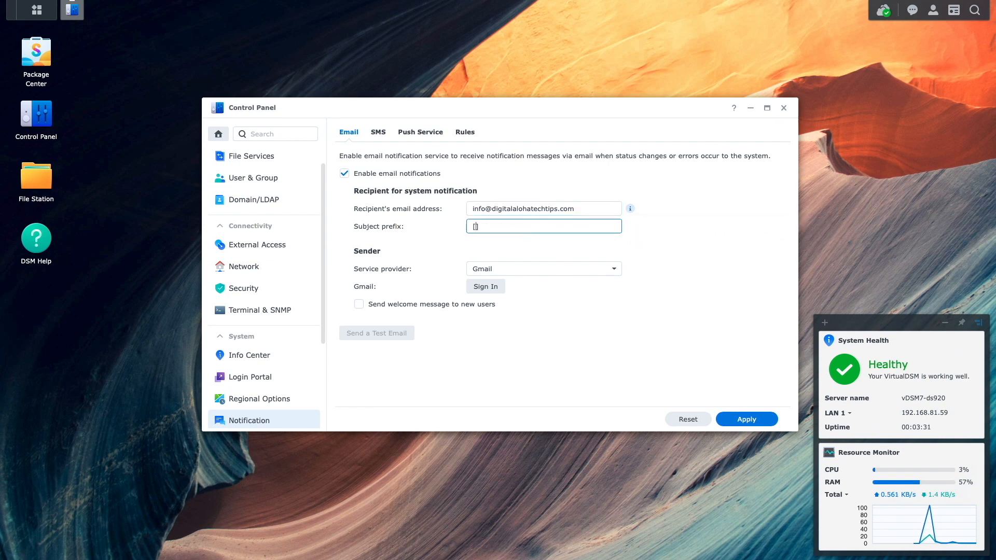
pyautogui.write('vDSM7-ds920')
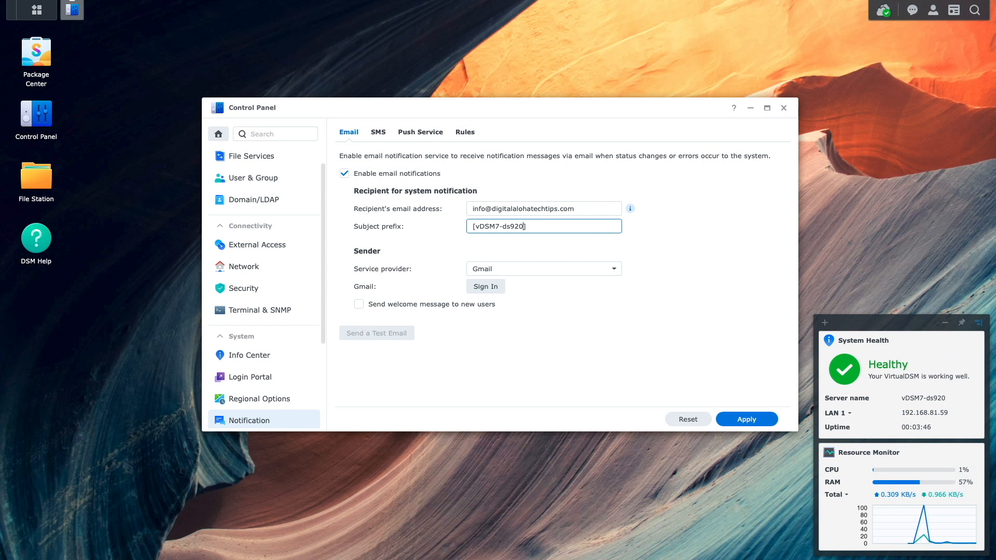
pyautogui.click(618, 270)
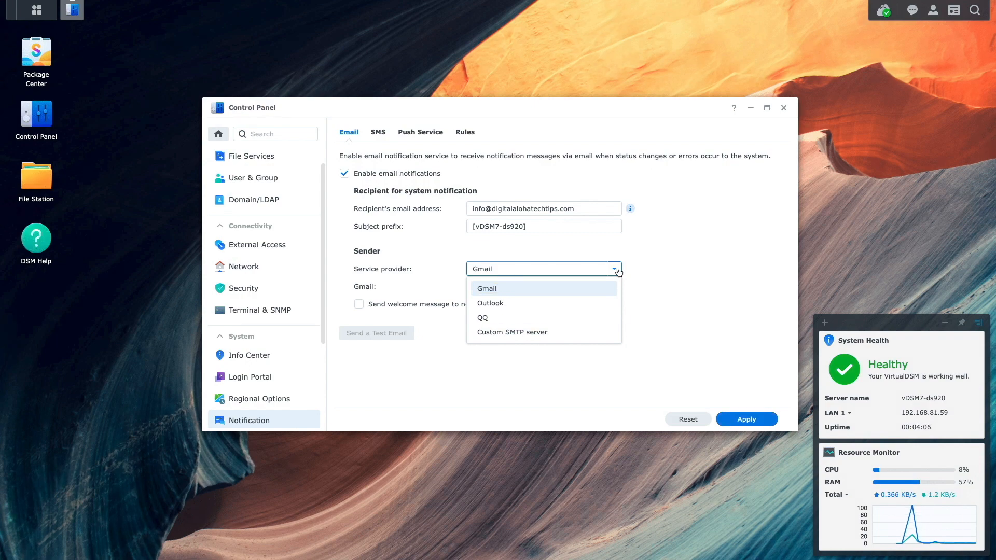
pyautogui.click(601, 289)
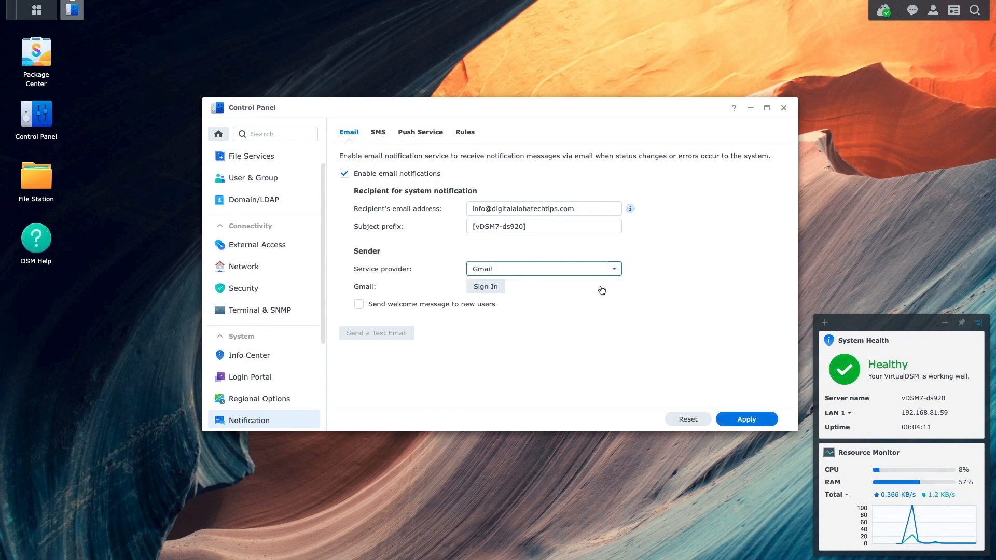
# Sign in with the Google account and allow and agree to Synology's notification access request.
pyautogui.click(500, 289)
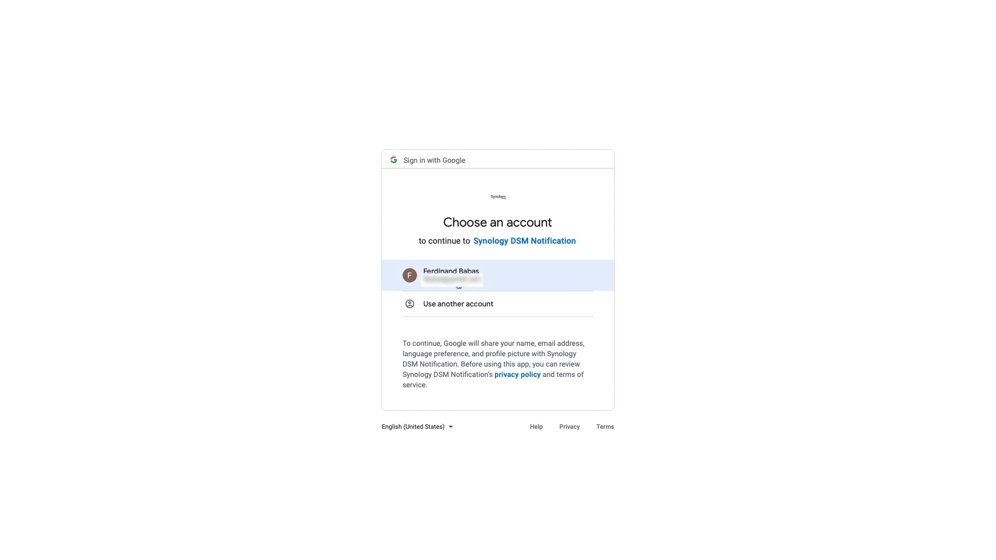
pyautogui.click(458, 286)
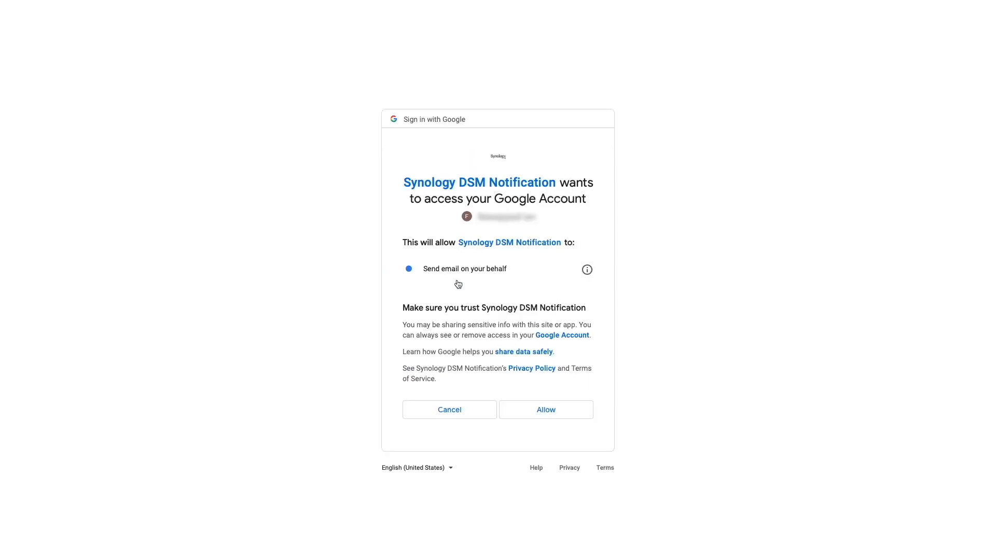
pyautogui.click(545, 411)
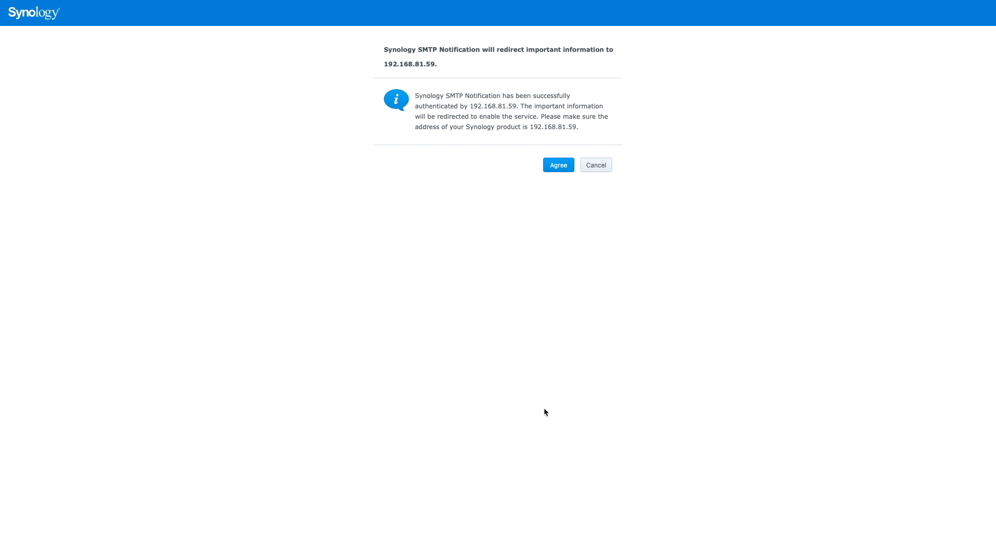
pyautogui.click(556, 168)
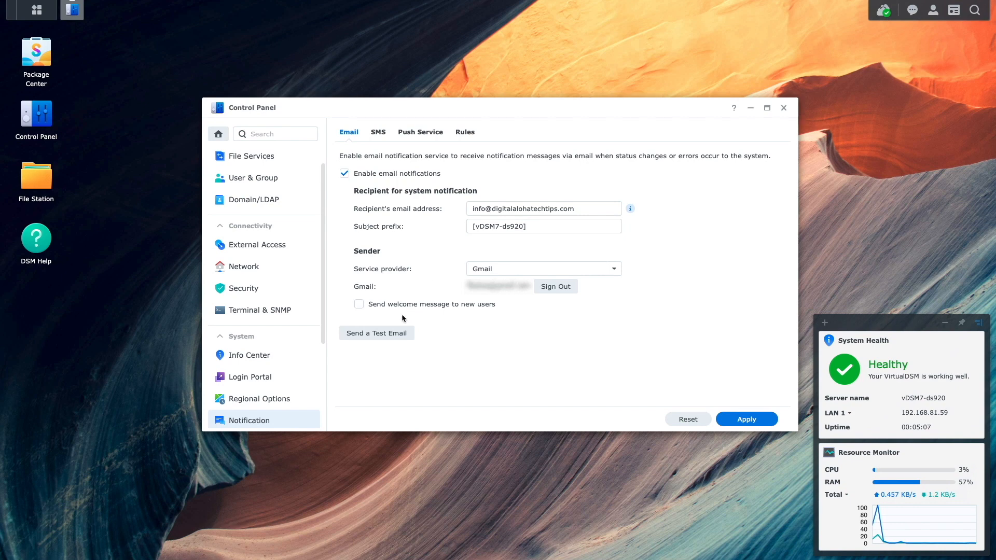
# Send a Gmail test notification email and dismiss the sent confirmation.
pyautogui.click(393, 334)
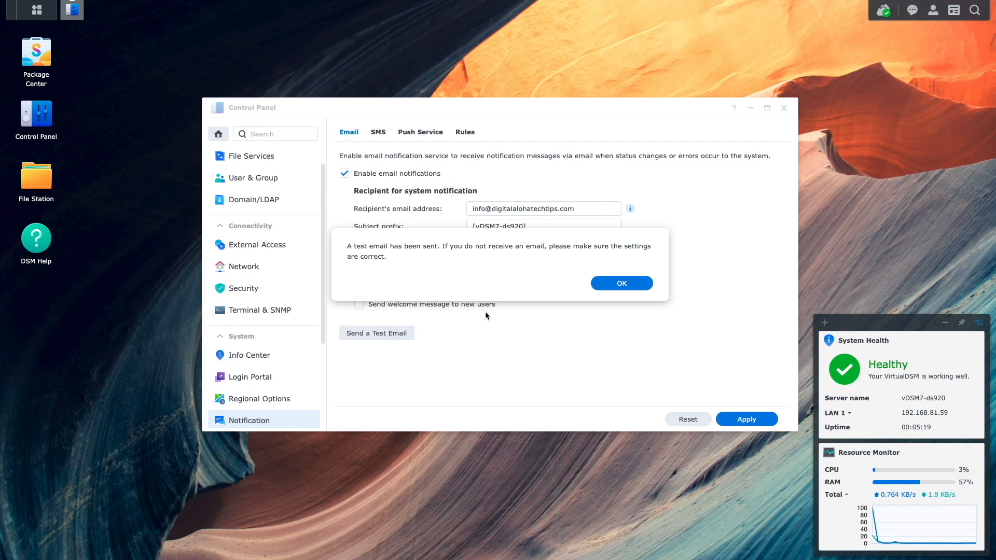
pyautogui.click(616, 287)
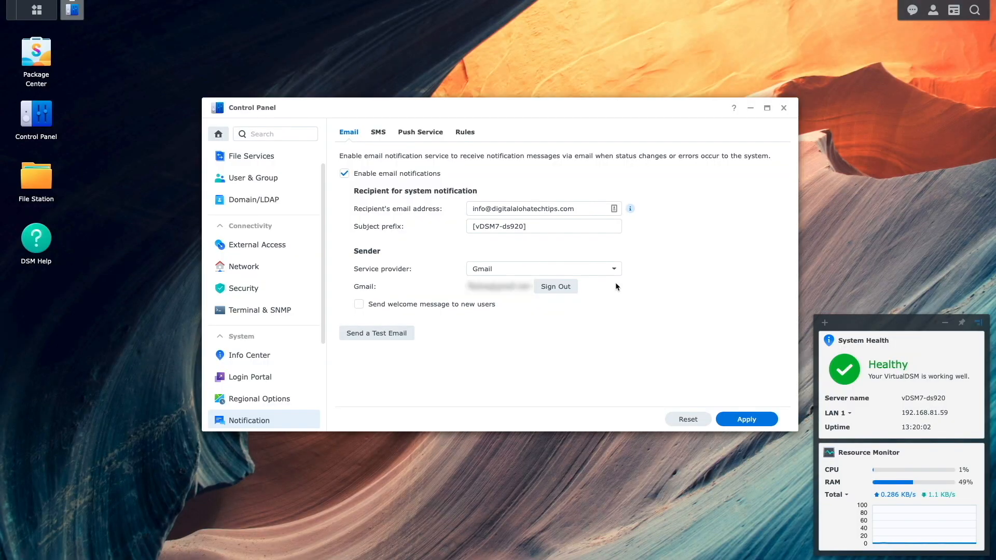
# Switch the service provider to Custom SMTP with server mail.digitalalohatechtips.com.
pyautogui.click(614, 268)
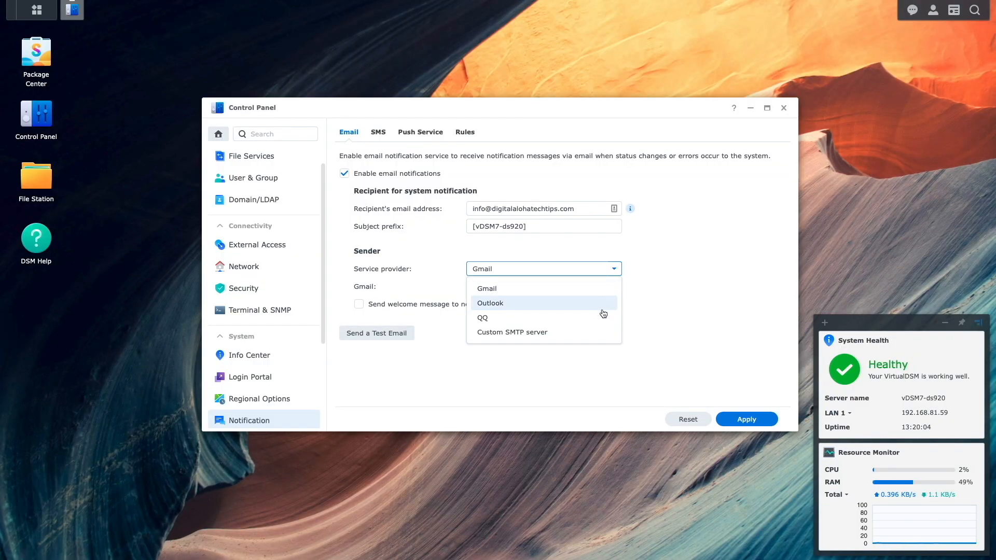
pyautogui.click(601, 332)
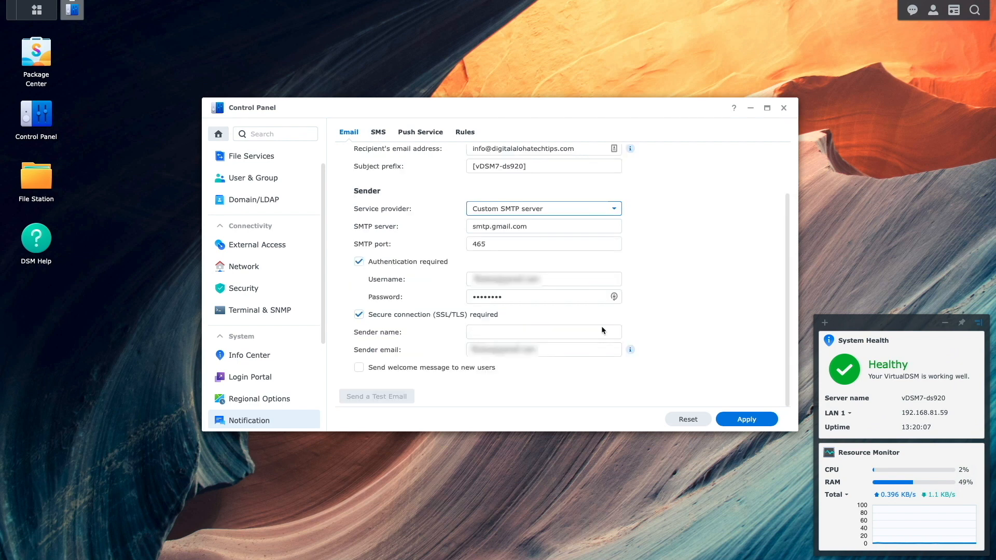
pyautogui.tripleClick(559, 229)
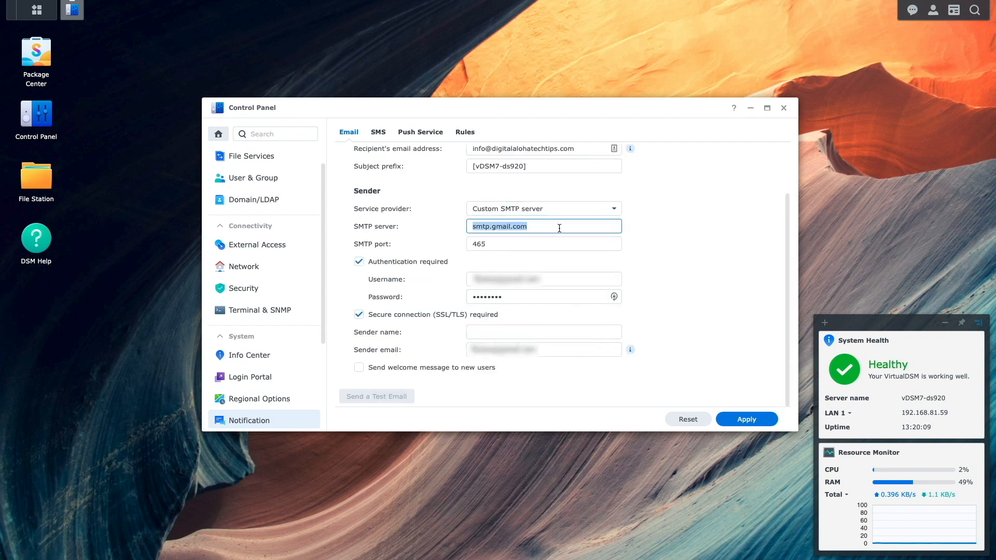
pyautogui.write('mail.digit')
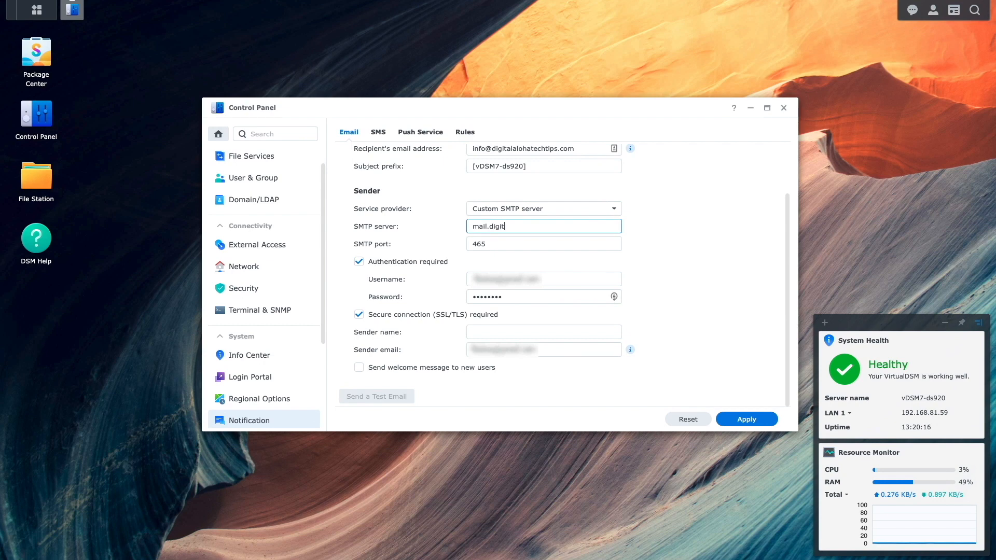
pyautogui.write('alalohatechtips.com')
pyautogui.press('Tab')
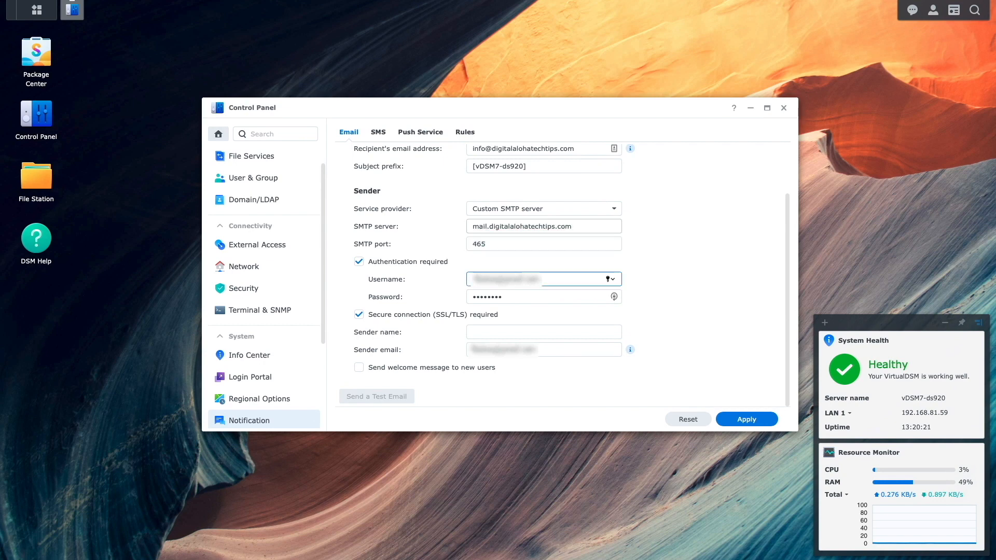
# Enter the SMTP username and password, sender name vDSM7-ds920 and sender e-mail, then apply.
pyautogui.hotkey('ctrl', 'v')
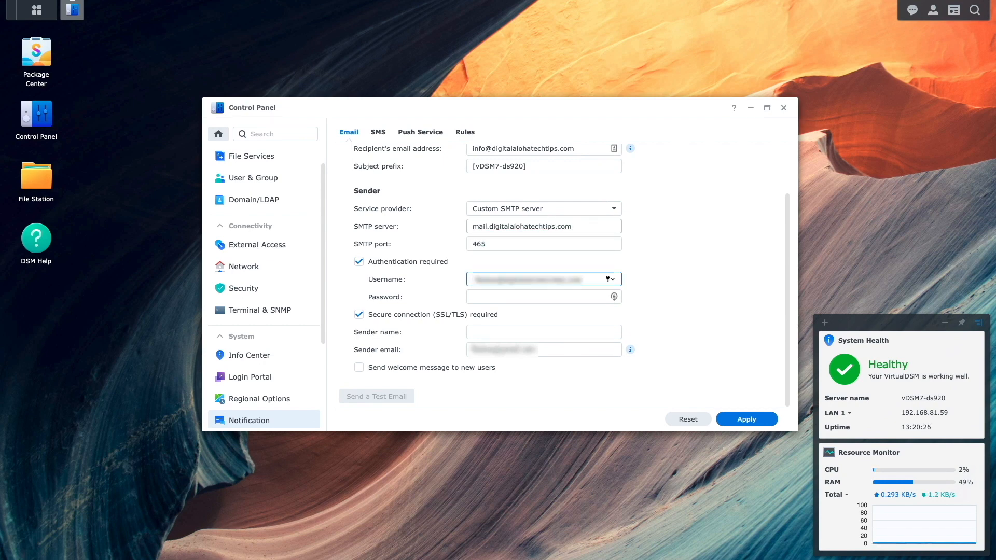
pyautogui.press('Tab')
pyautogui.write('••••••••••••')
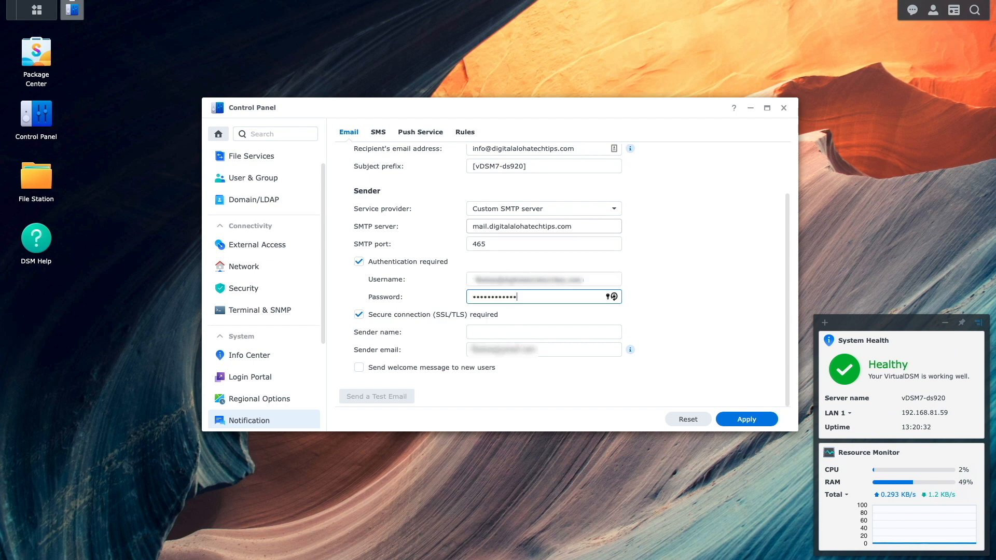
pyautogui.press('Tab')
pyautogui.write('vDSM')
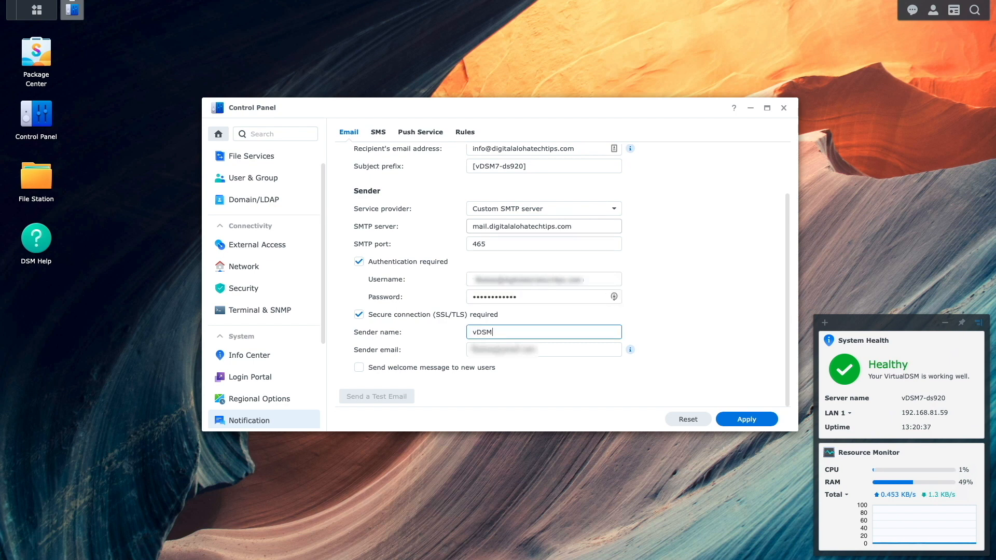
pyautogui.write('7-ds920')
pyautogui.press('Tab')
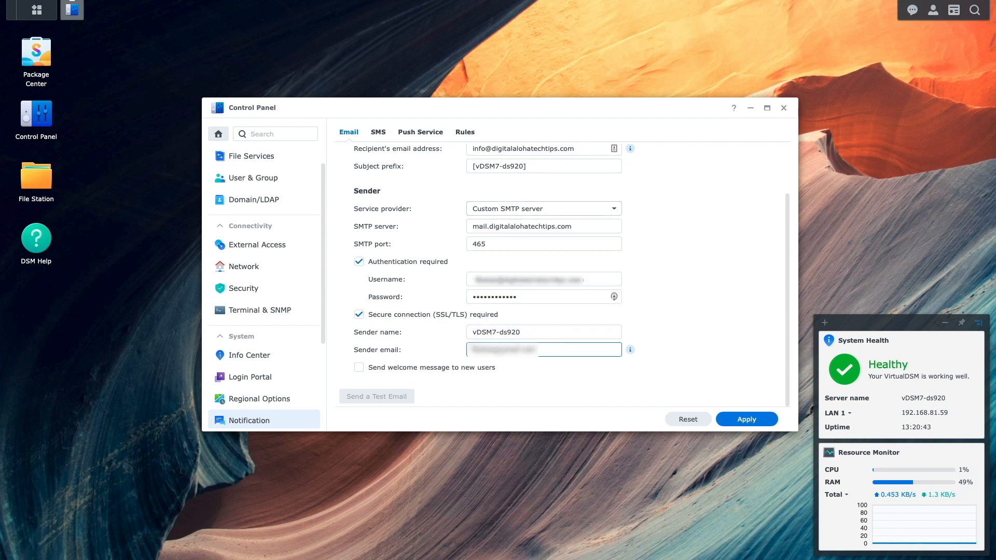
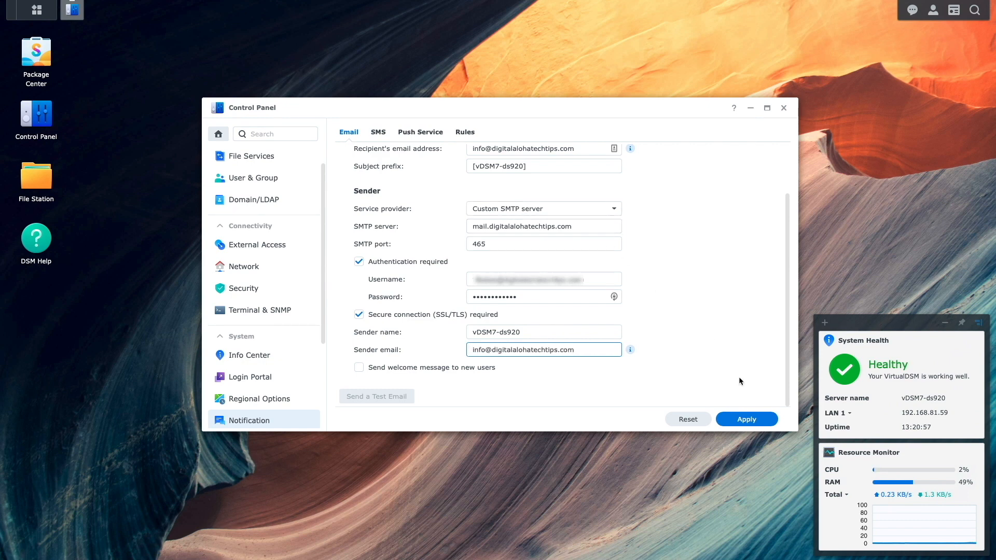
pyautogui.click(755, 421)
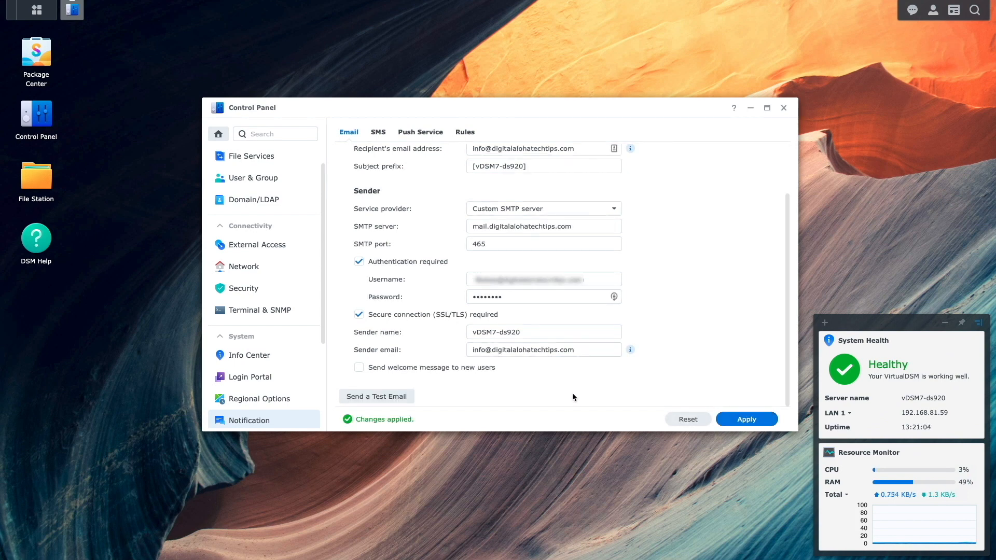
# Send a test email through the custom SMTP server and dismiss the sent notice.
pyautogui.click(396, 397)
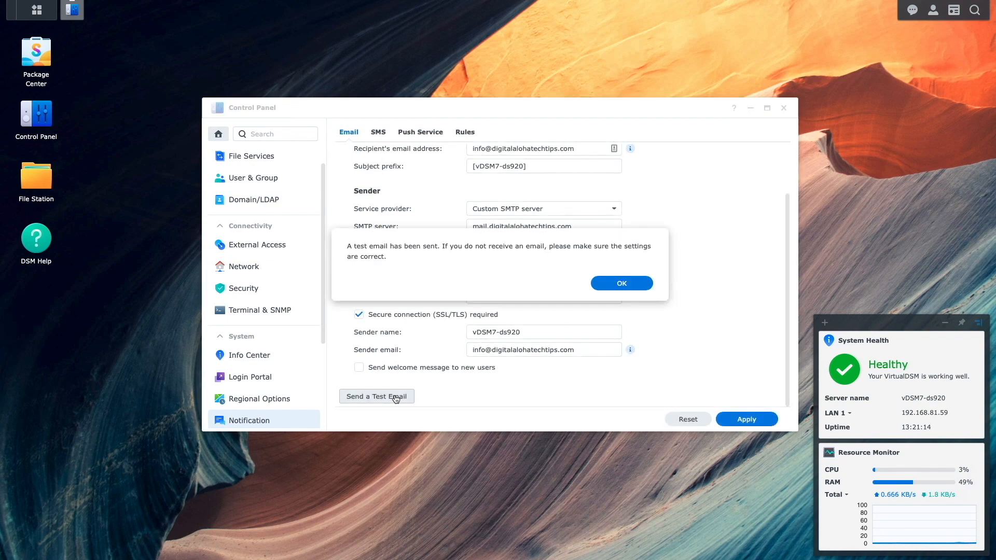
pyautogui.click(625, 285)
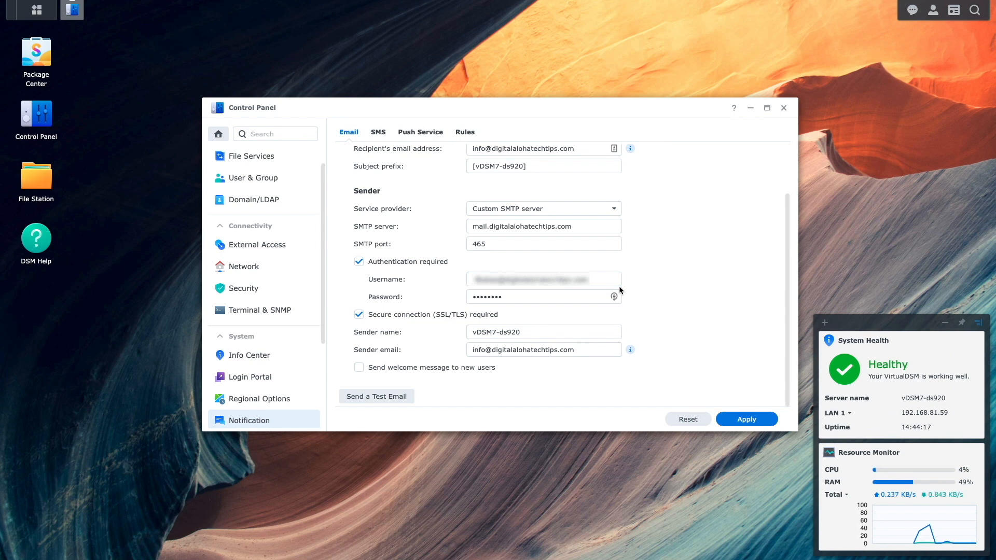
# Open the Rules list and expand the Active Backup for Business and Docker event groups.
pyautogui.click(469, 133)
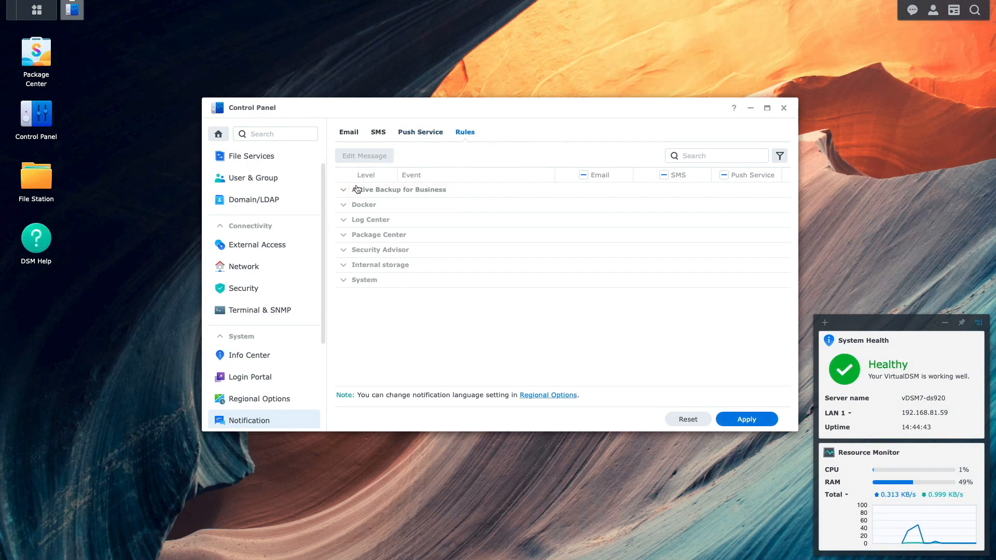
pyautogui.click(357, 190)
pyautogui.scroll(-5, 356, 221)
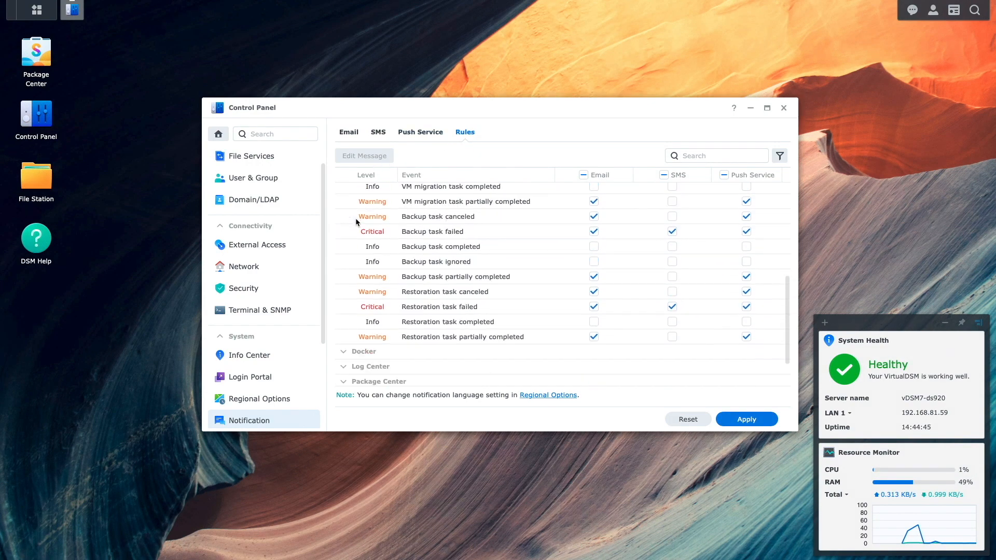
pyautogui.scroll(-2, 356, 222)
pyautogui.click(343, 303)
pyautogui.scroll(-3, 344, 306)
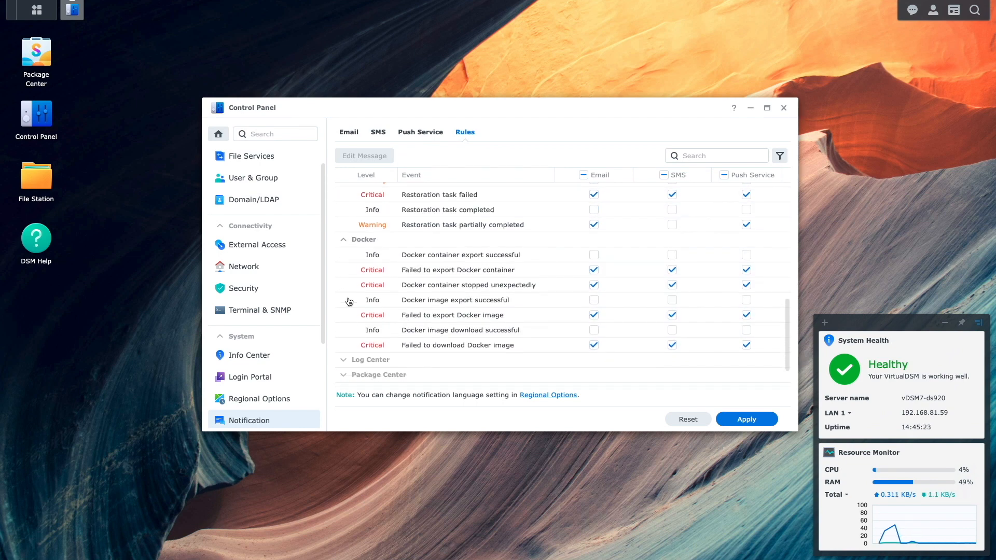
# Filter rules by 'backup', expand System, and select the System configuration backup failed rule.
pyautogui.click(689, 157)
pyautogui.write('backup')
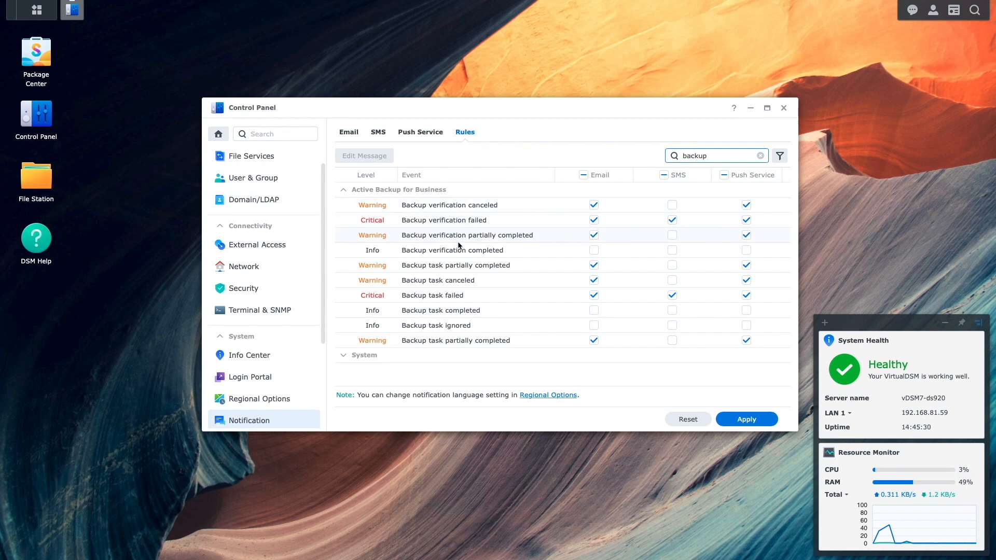
pyautogui.click(343, 360)
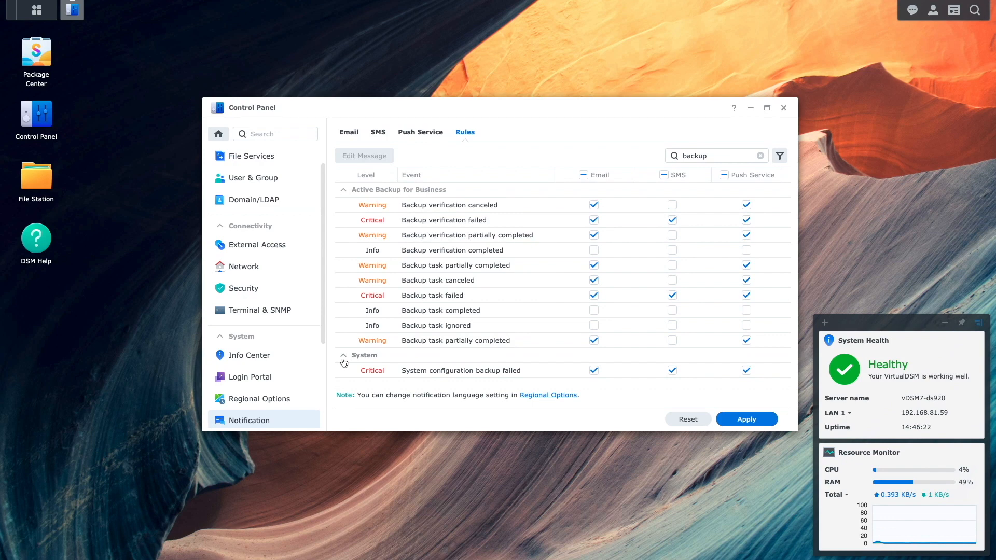
pyautogui.click(364, 371)
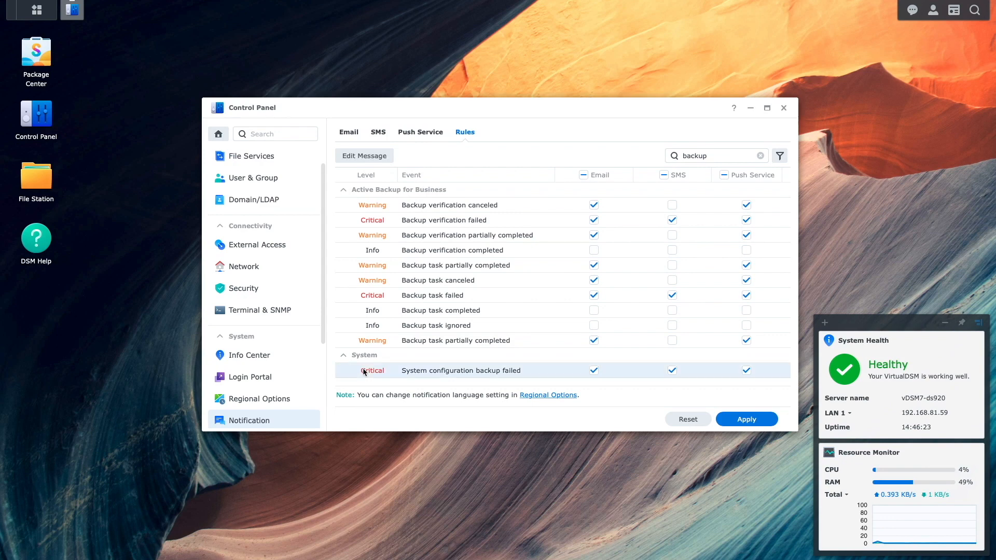
pyautogui.click(364, 156)
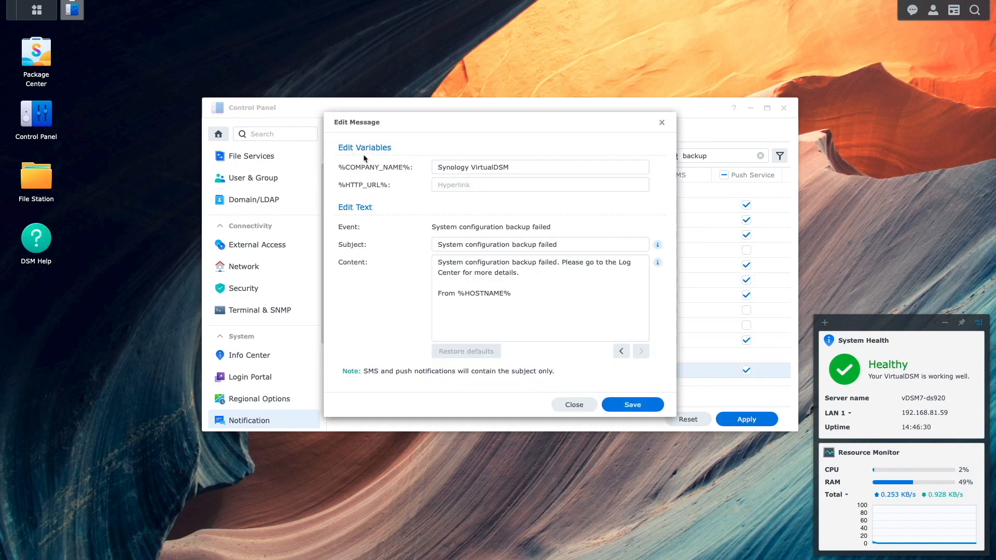
pyautogui.click(520, 293)
pyautogui.press('Return')
pyautogui.press('Return')
pyautogui.write('This is a test.')
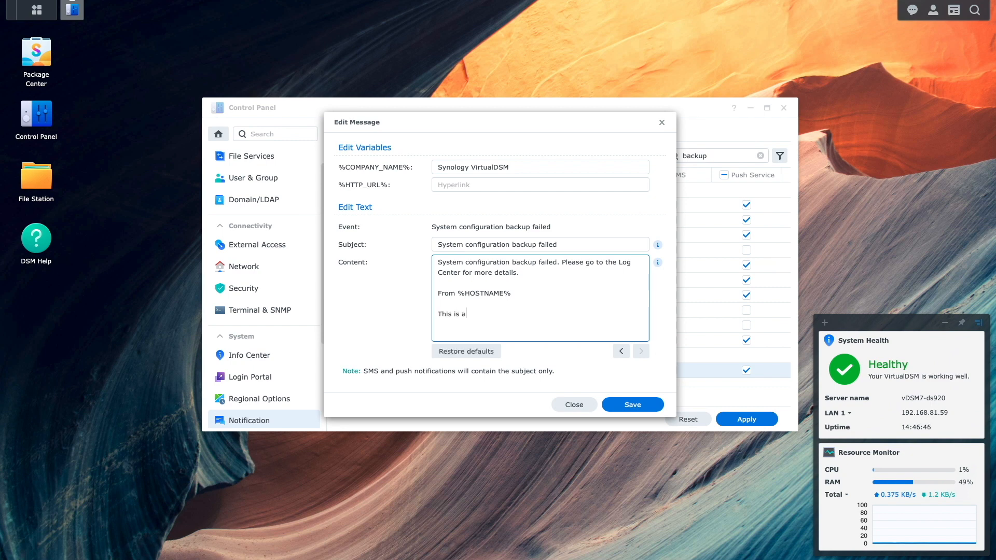
pyautogui.click(632, 407)
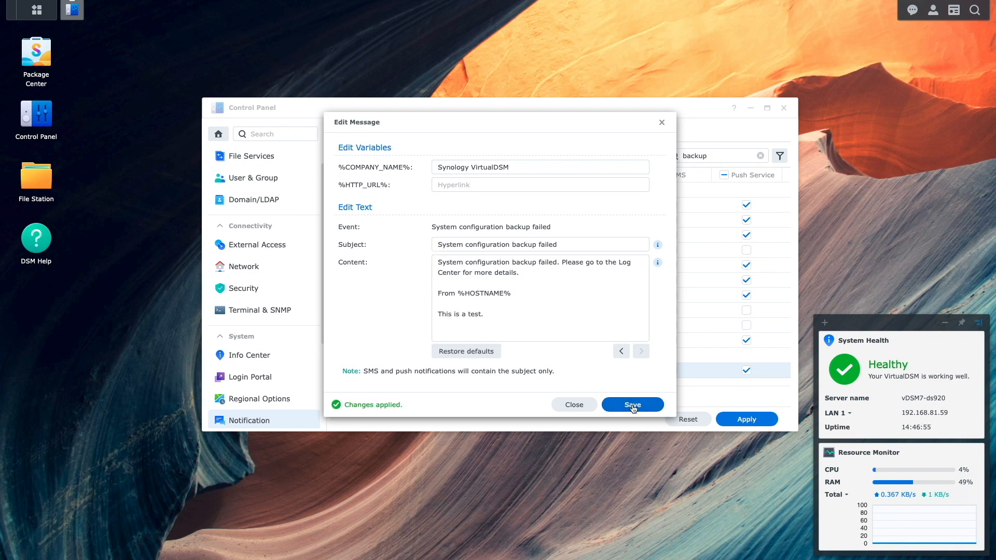
pyautogui.click(466, 352)
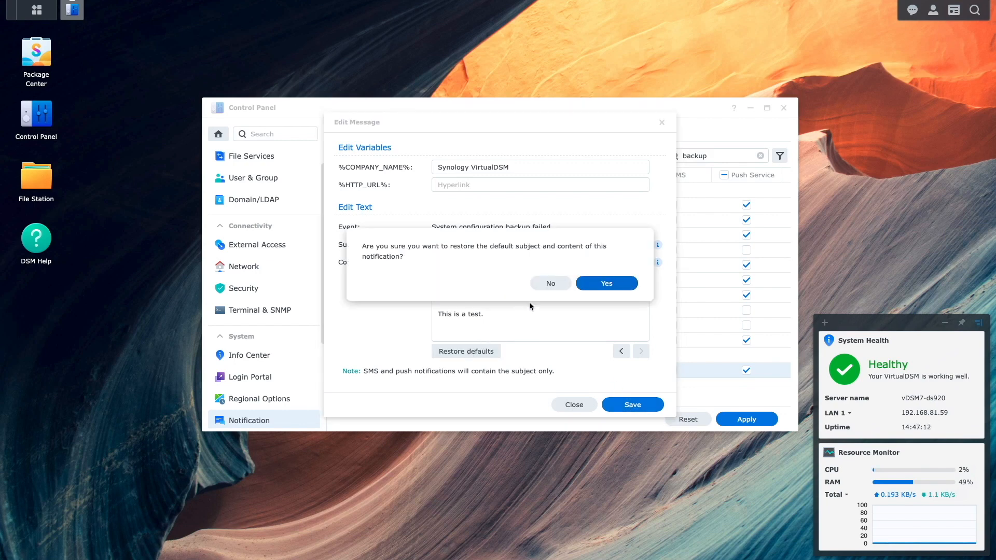
pyautogui.click(591, 285)
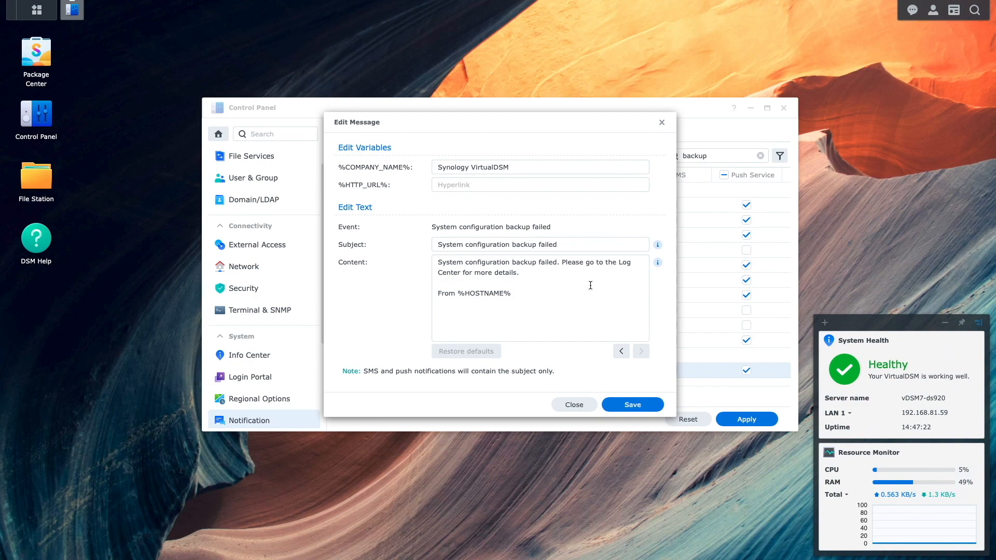
pyautogui.click(579, 404)
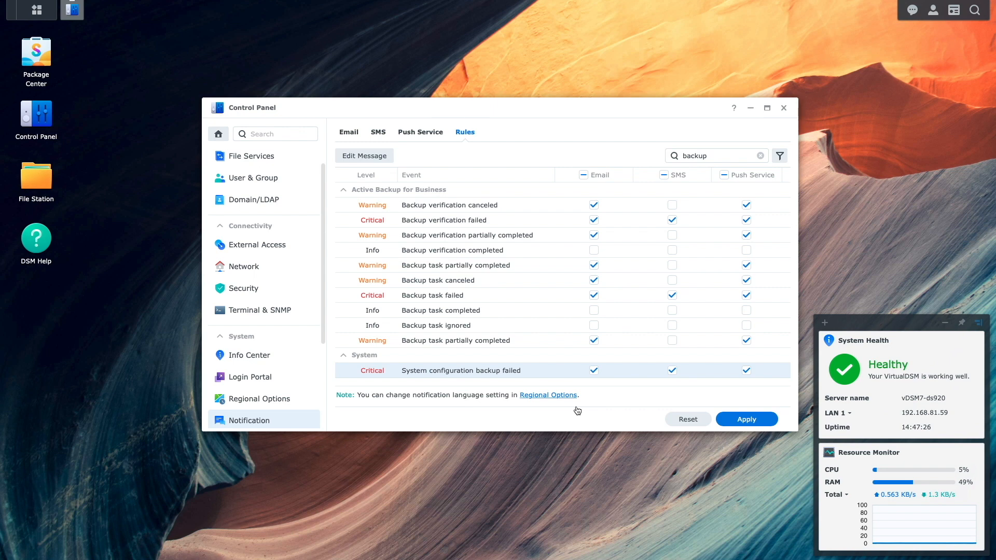
# Close the Control Panel window to return to the DSM desktop.
pyautogui.click(783, 109)
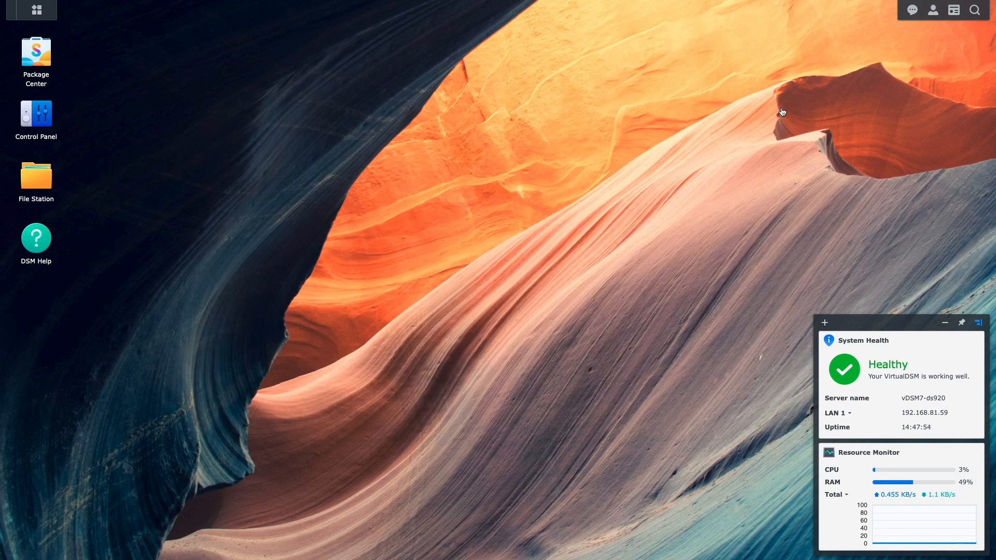